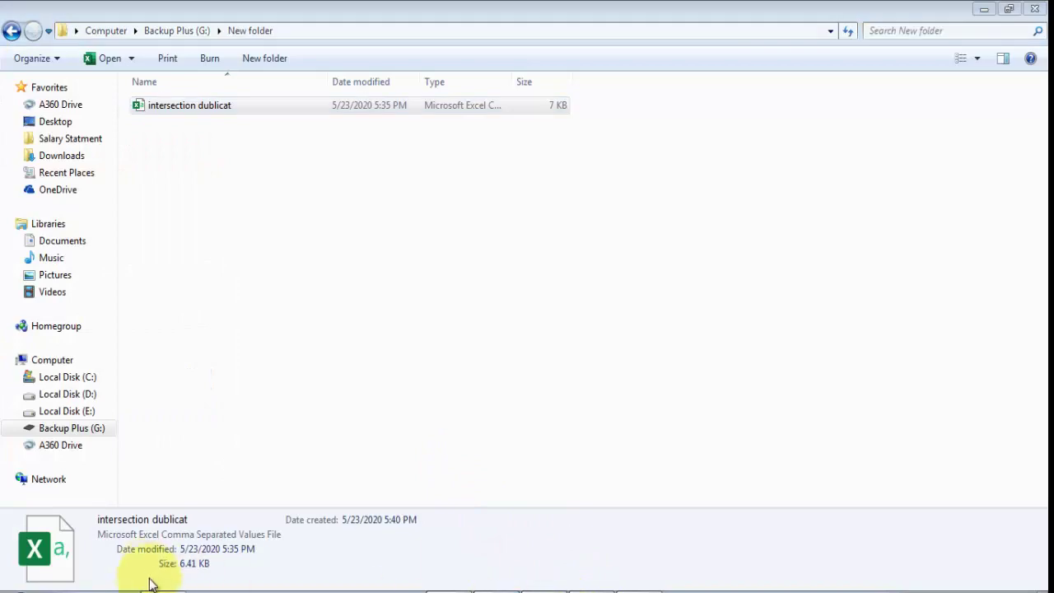
# Bring up the intersection dublicat workbook in Excel and scroll through its point list.
pyautogui.click(157, 581)
pyautogui.moveTo(160, 570)
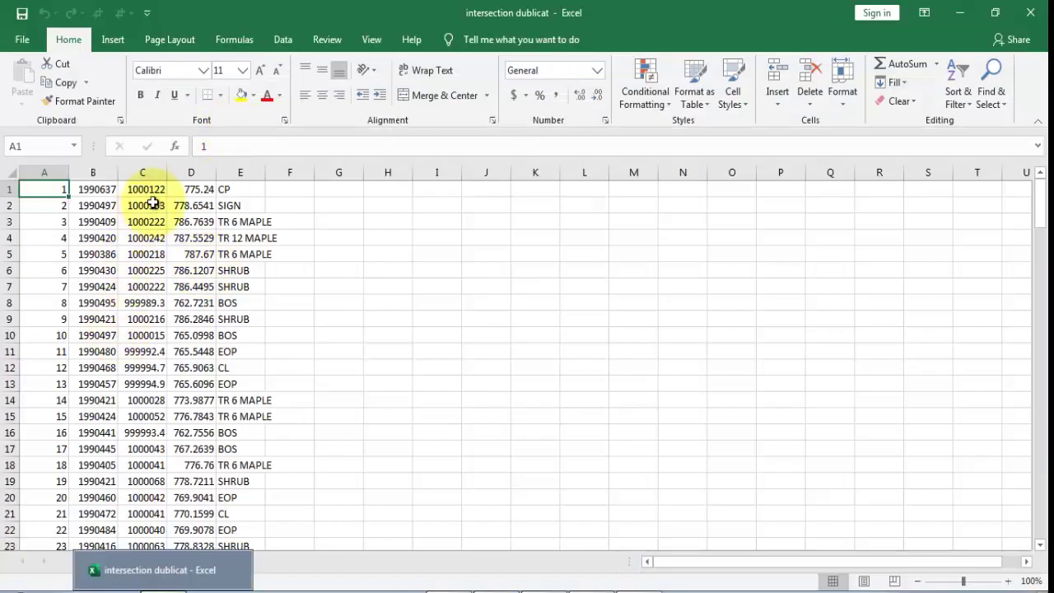
pyautogui.scroll(-2, 150, 205)
pyautogui.scroll(-5, 170, 191)
pyautogui.scroll(-11, 174, 258)
pyautogui.scroll(-2, 175, 258)
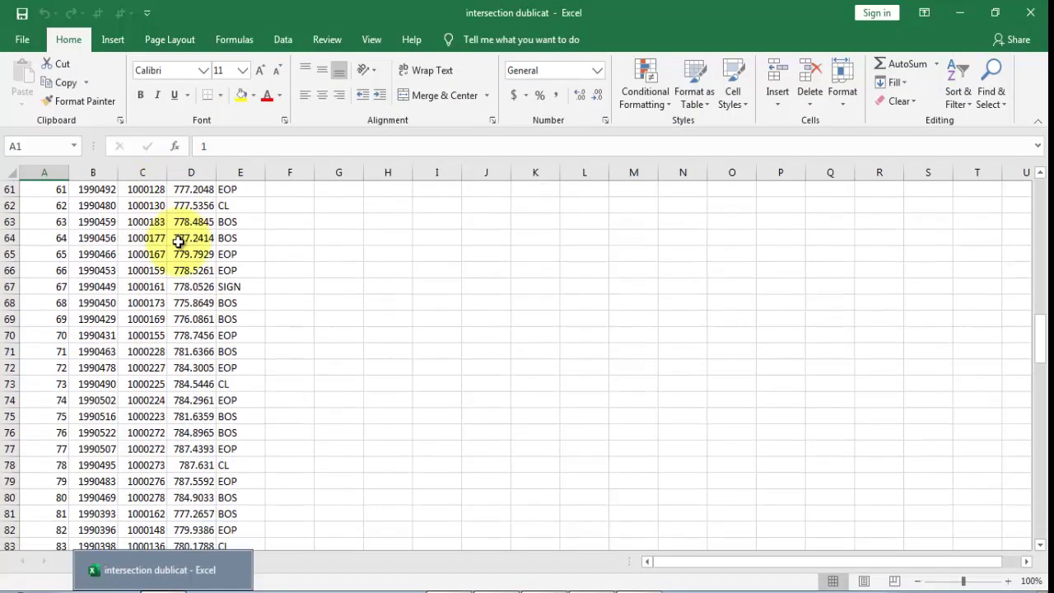
pyautogui.scroll(-6, 183, 189)
pyautogui.scroll(-10, 186, 255)
pyautogui.scroll(14, 170, 228)
pyautogui.scroll(10, 165, 221)
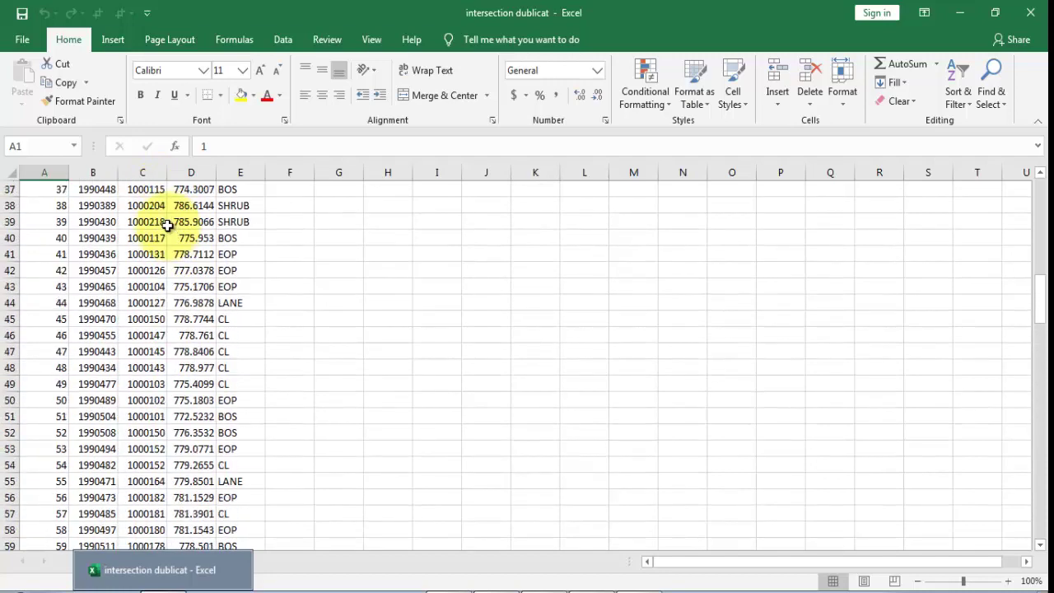
pyautogui.scroll(10, 160, 221)
pyautogui.scroll(2, 123, 211)
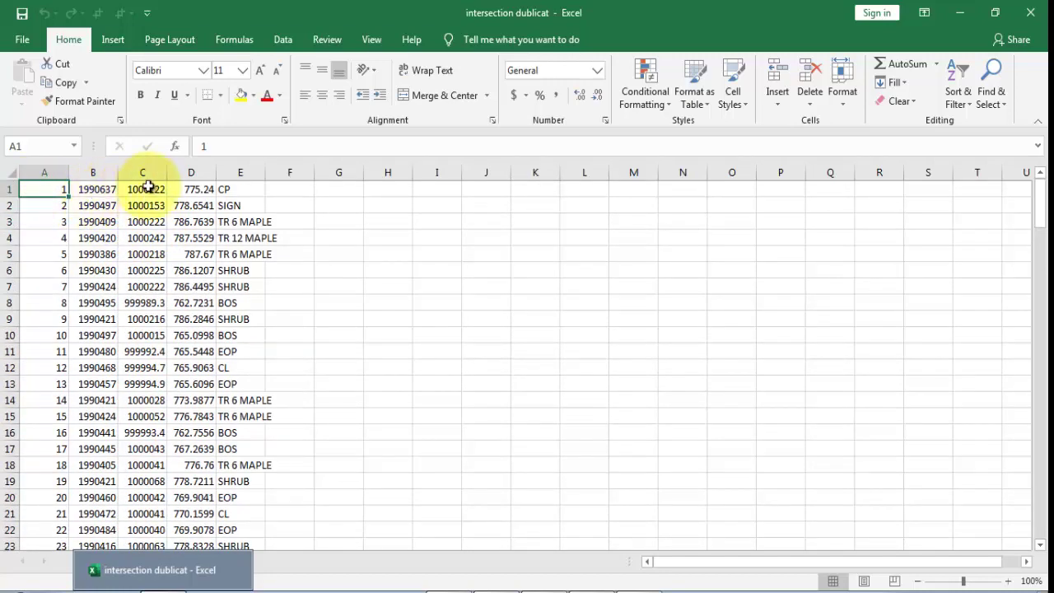
# Check the repeated rows from 138 on, then close Excel and return to Civil 3D.
pyautogui.scroll(-7, 234, 198)
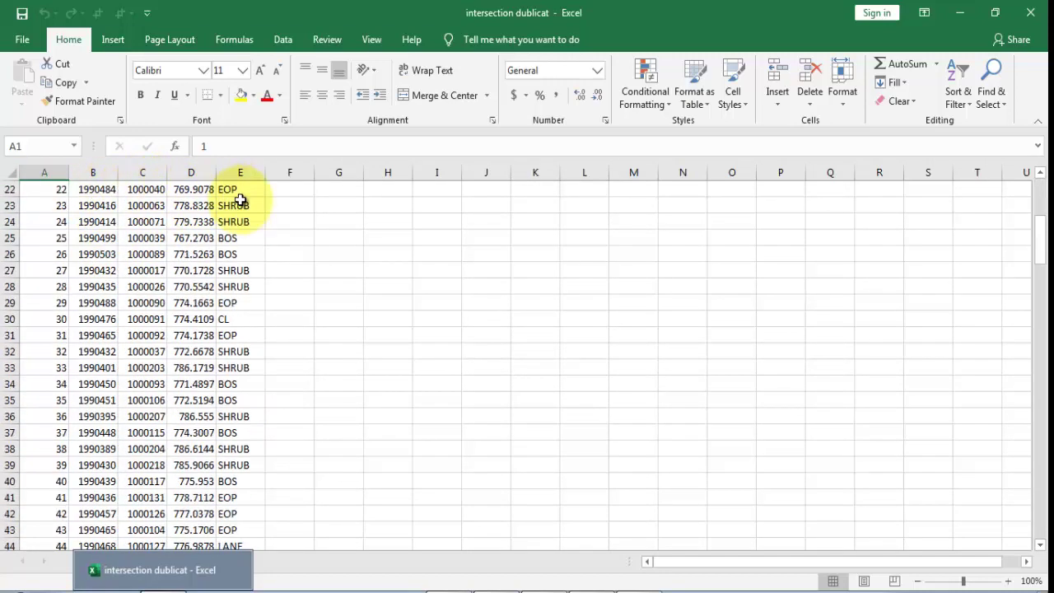
pyautogui.scroll(-8, 247, 214)
pyautogui.scroll(-12, 252, 210)
pyautogui.scroll(-13, 251, 226)
pyautogui.scroll(-6, 250, 233)
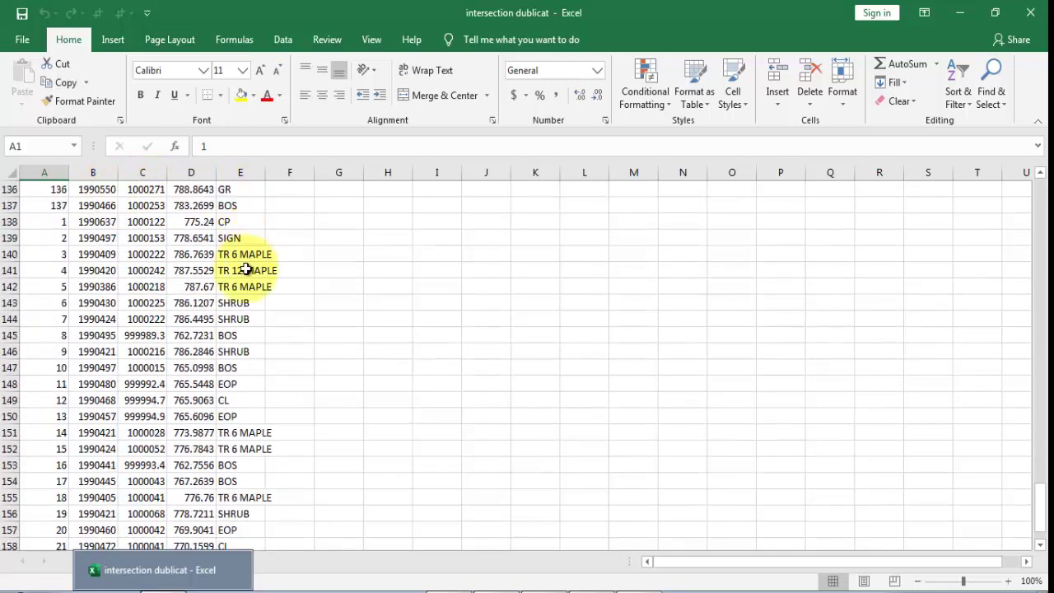
pyautogui.scroll(-7, 247, 271)
pyautogui.scroll(4, 242, 266)
pyautogui.scroll(2, 189, 251)
pyautogui.scroll(2, 156, 222)
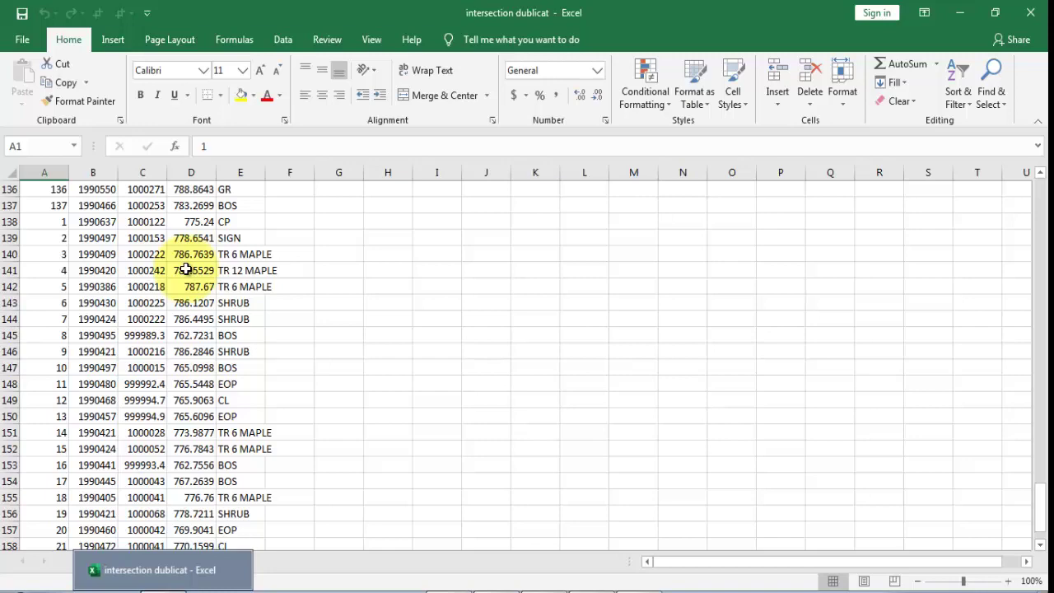
pyautogui.click(1032, 13)
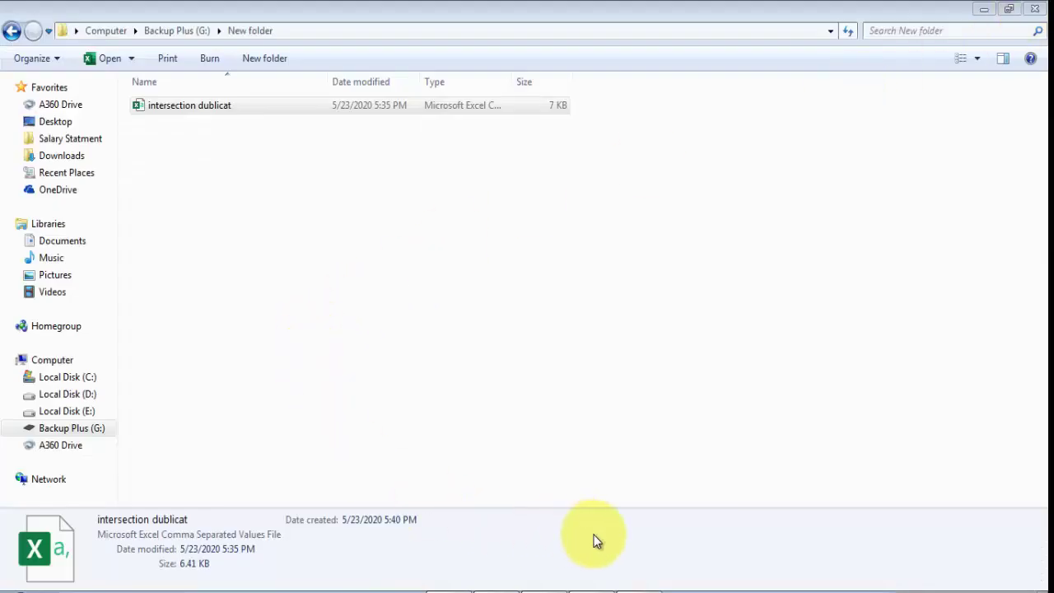
pyautogui.click(486, 556)
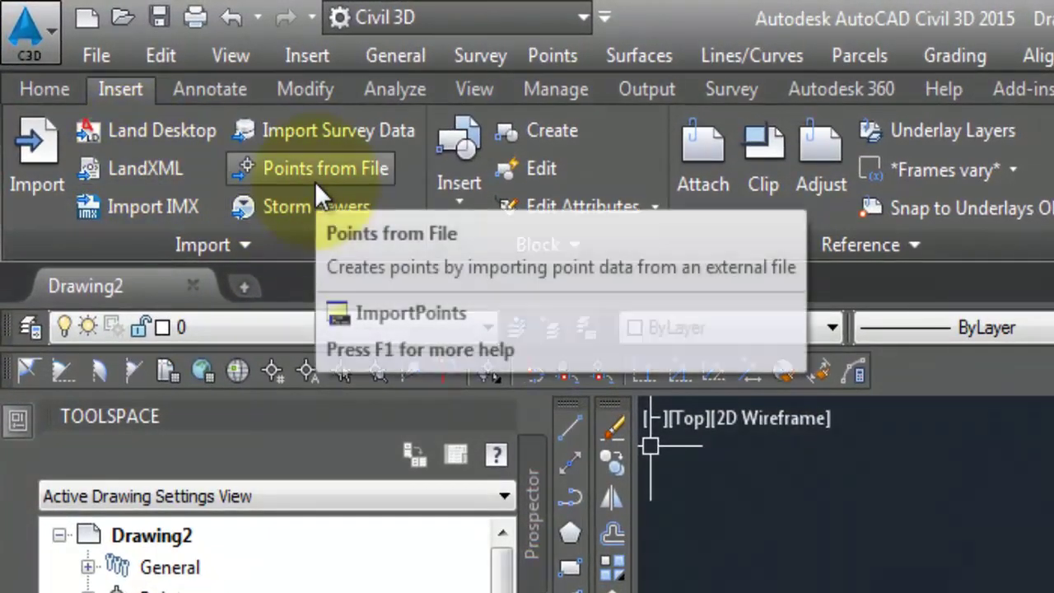
# Import the intersection dublicat file as points using the PNEZD (comma delimited) format.
pyautogui.click(316, 181)
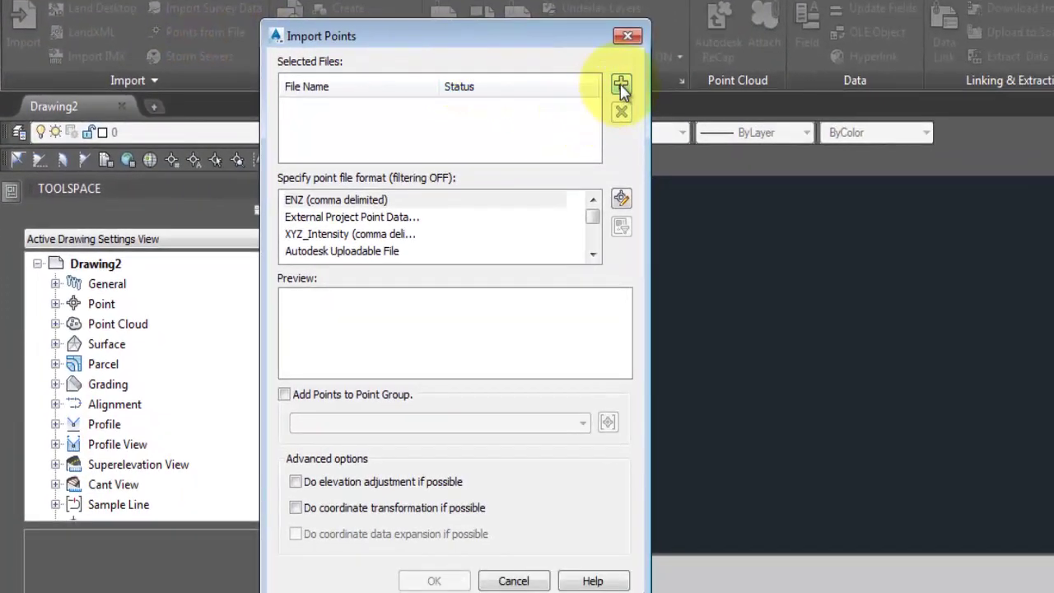
pyautogui.click(622, 86)
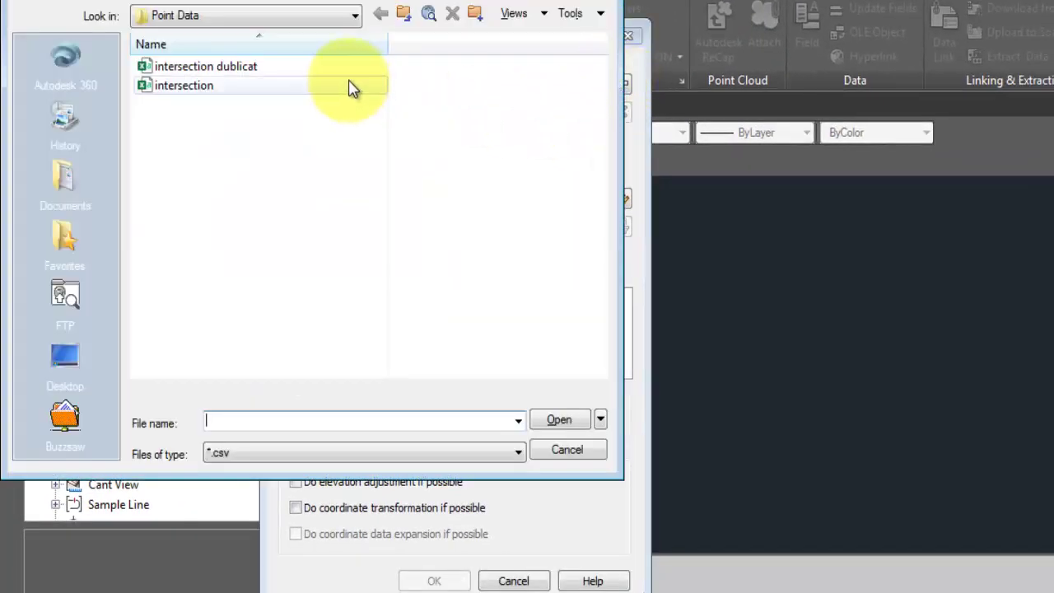
pyautogui.click(272, 66)
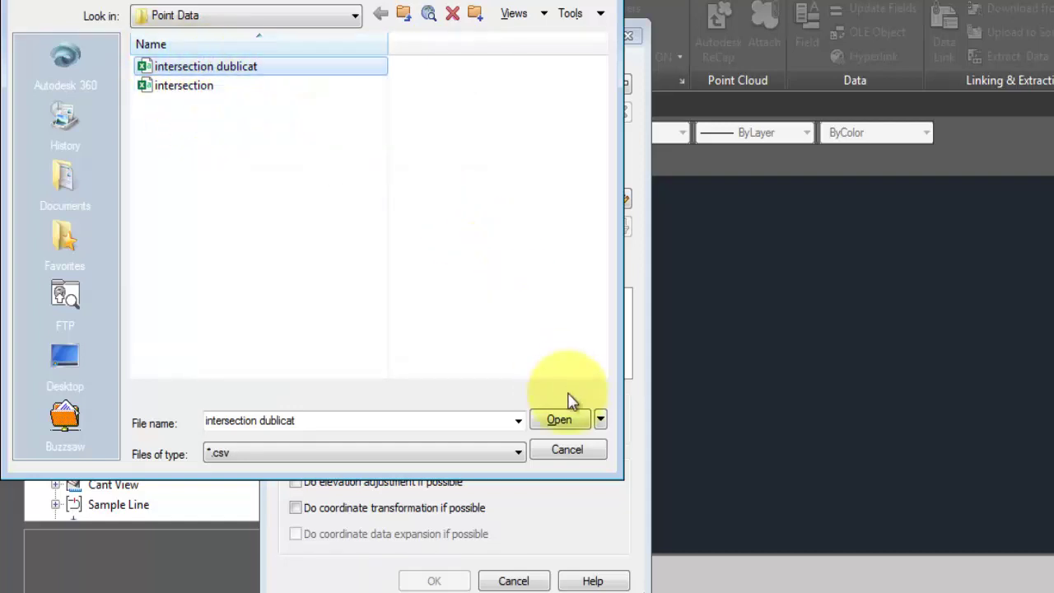
pyautogui.click(560, 424)
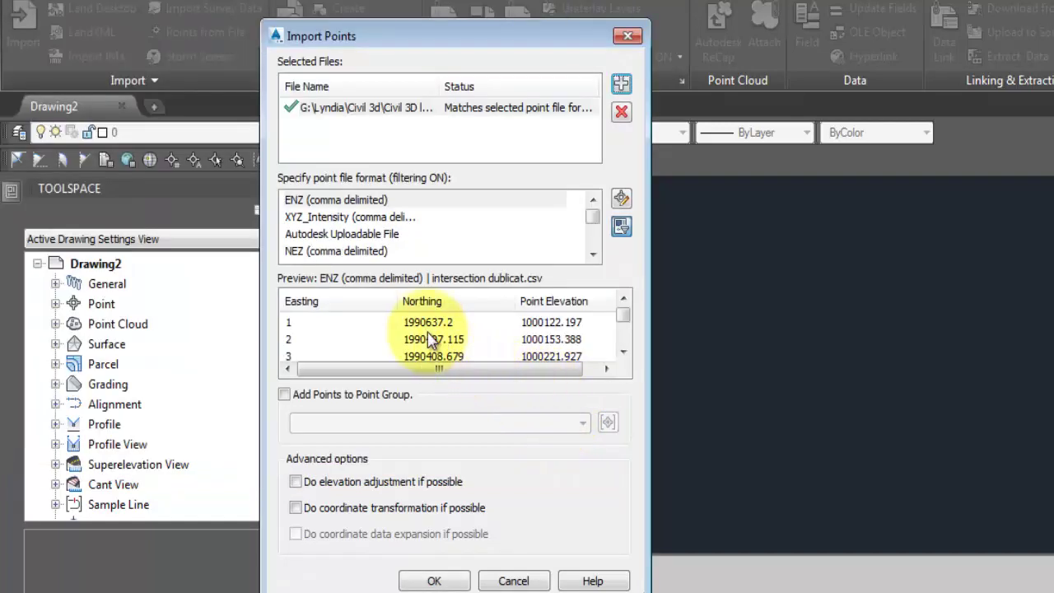
pyautogui.scroll(-2, 597, 223)
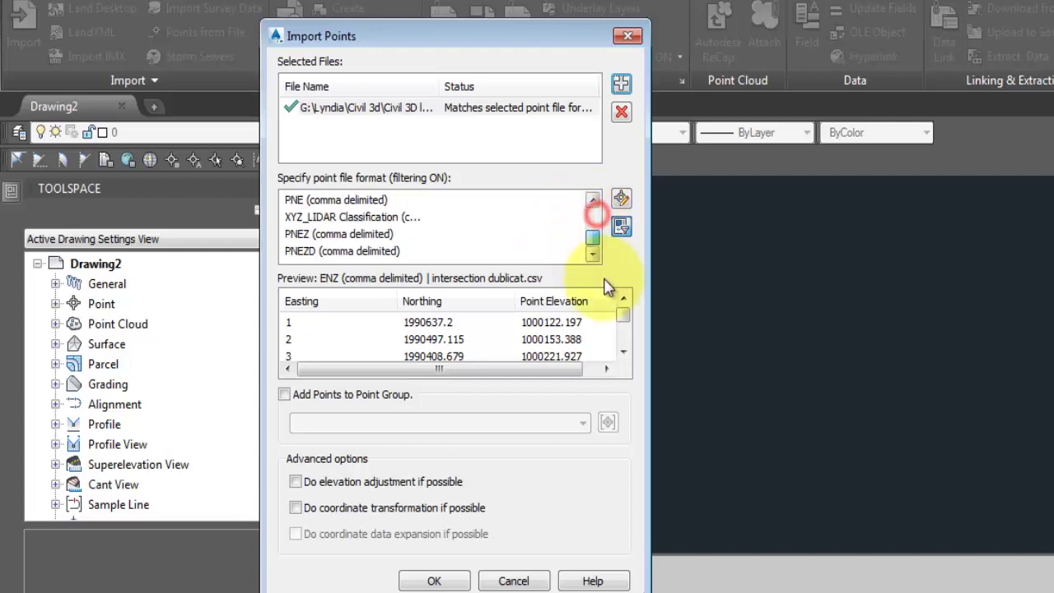
pyautogui.click(346, 251)
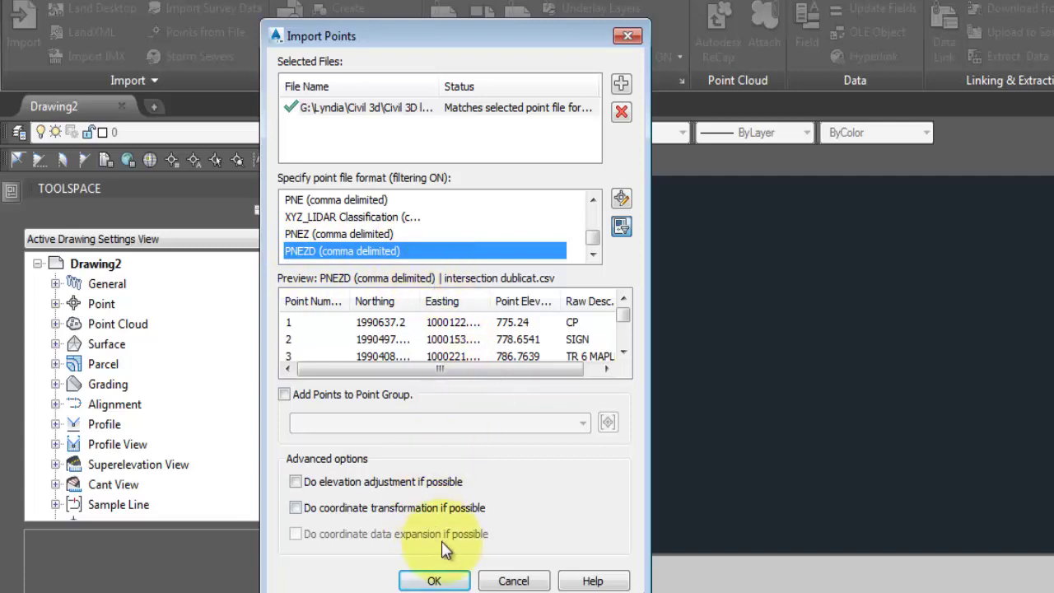
pyautogui.click(440, 580)
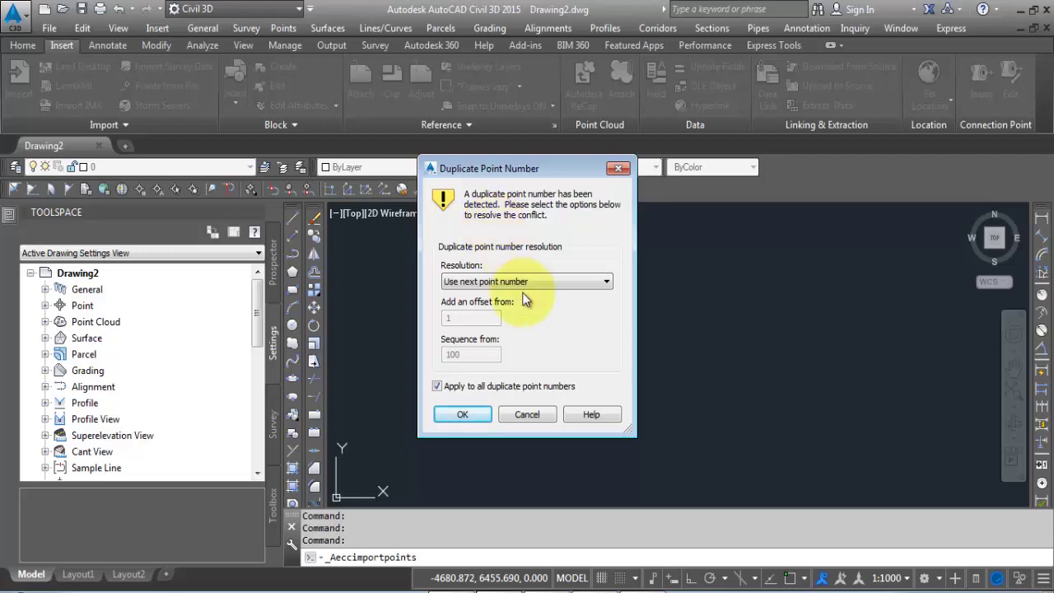
# Apply 'Use next point number' to all duplicate point numbers so the import completes.
pyautogui.click(462, 415)
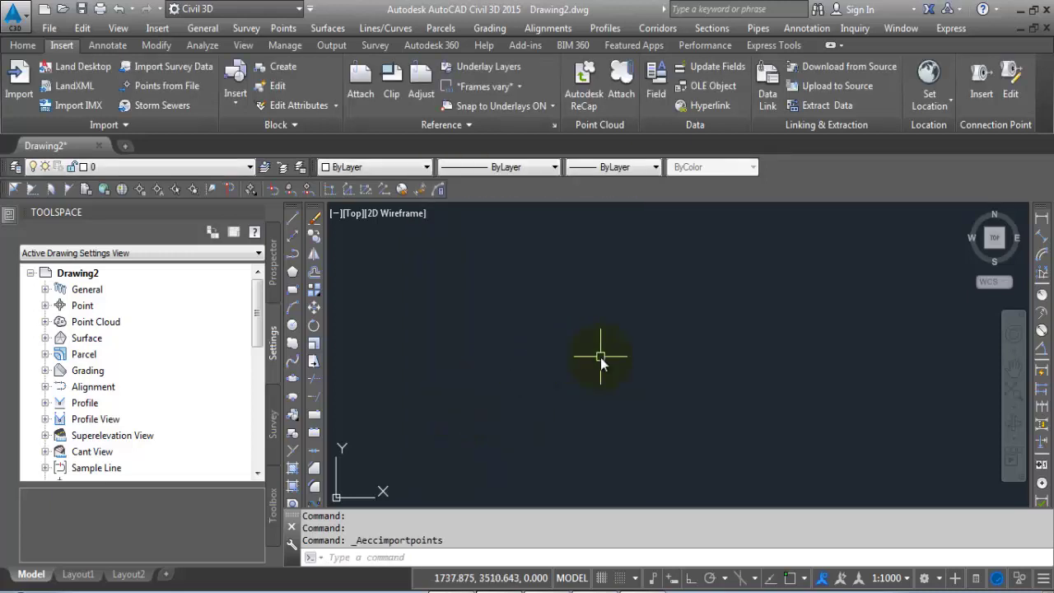
# Zoom to extents and centre all the imported survey points in the view.
pyautogui.middleClick(653, 293)
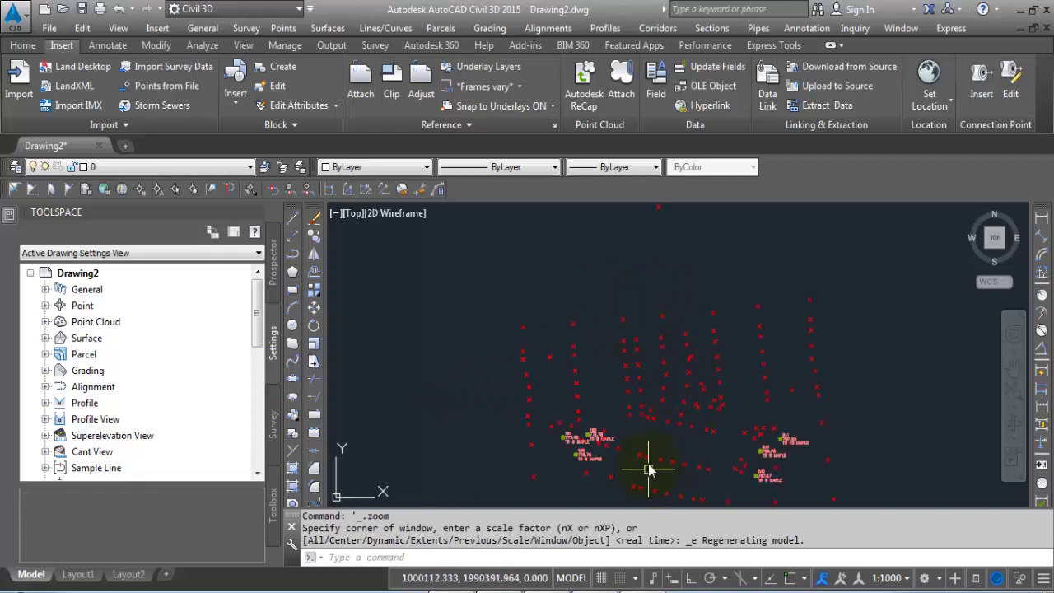
pyautogui.moveTo(680, 399); pyautogui.dragTo(623, 349, button='middle')
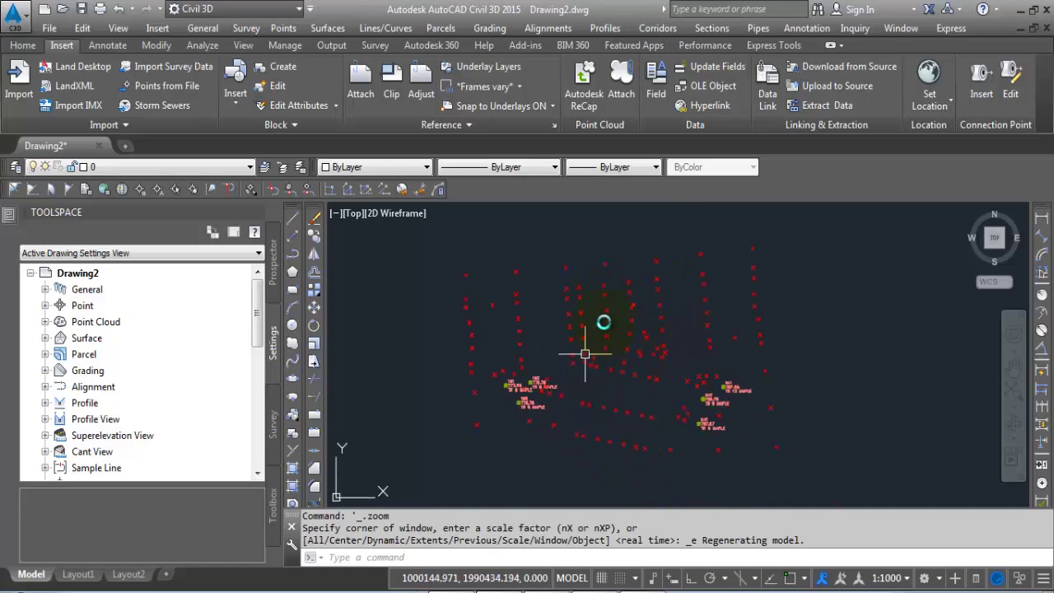
pyautogui.scroll(3, 559, 367)
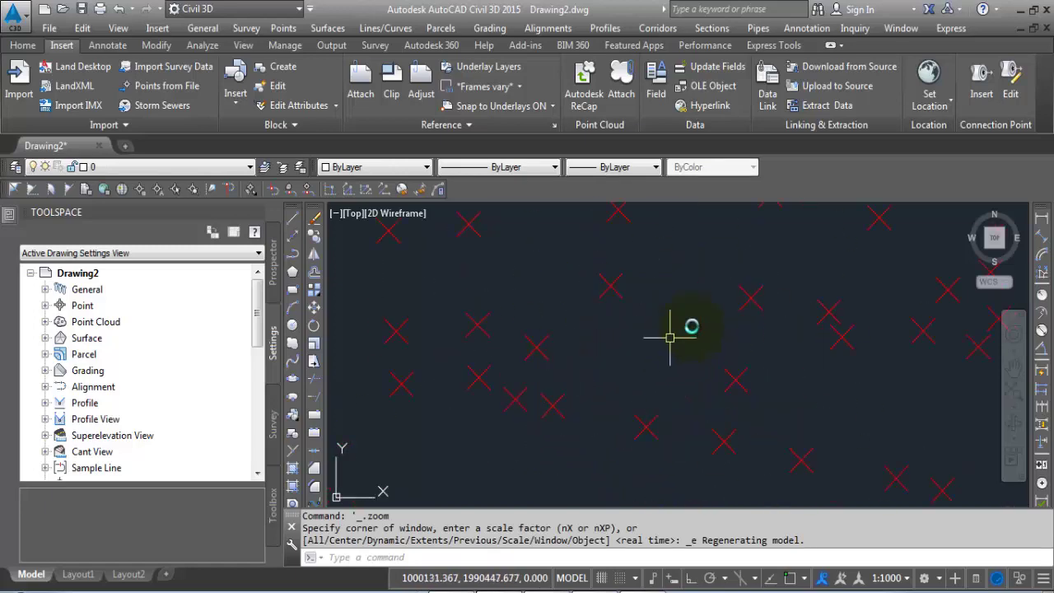
pyautogui.scroll(-3, 666, 324)
pyautogui.scroll(4, 593, 350)
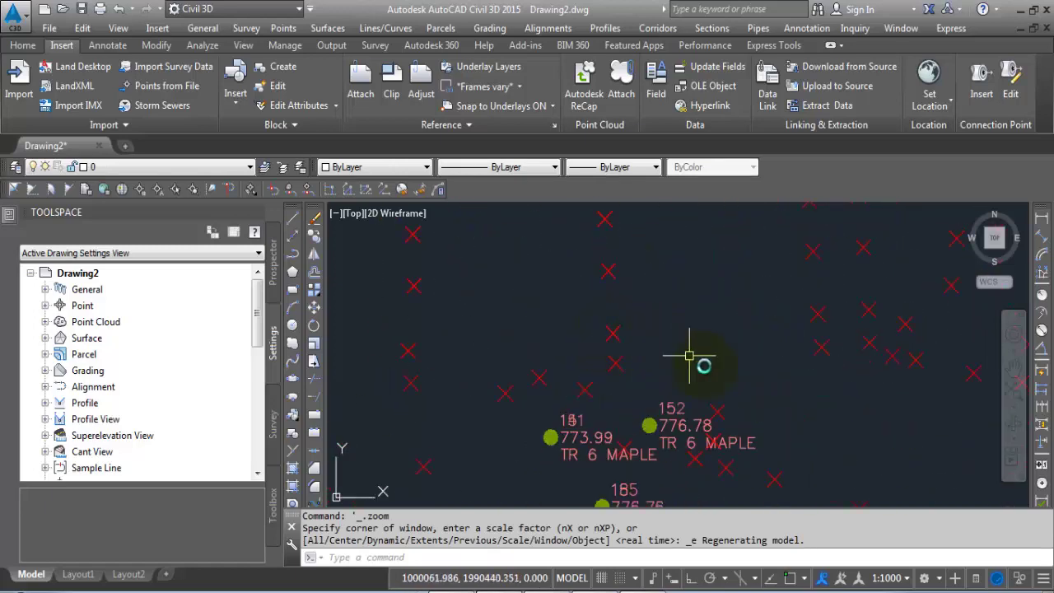
pyautogui.scroll(4, 583, 404)
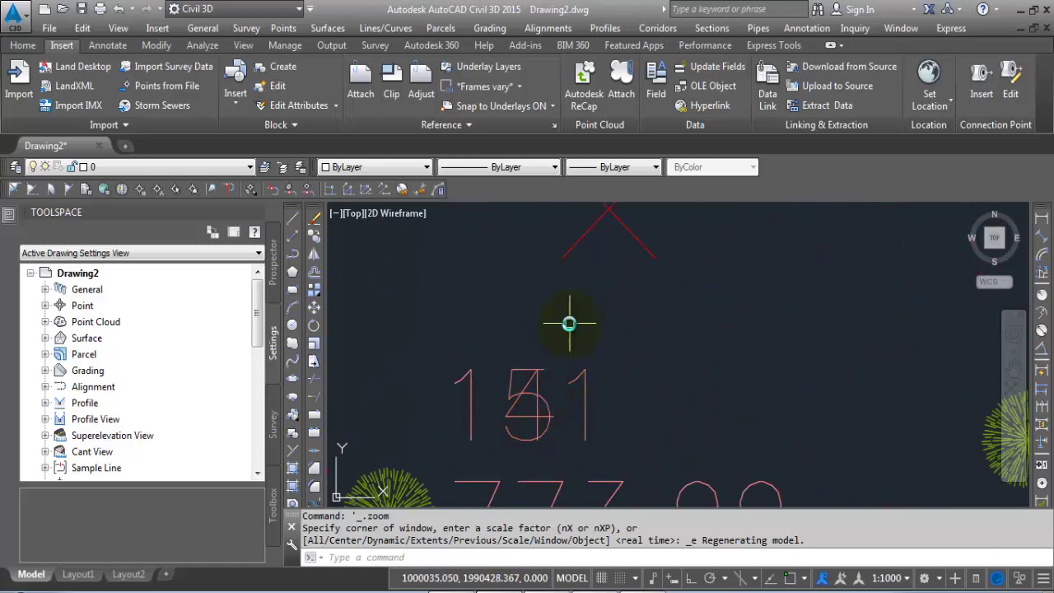
pyautogui.scroll(-2, 569, 317)
pyautogui.scroll(-2, 574, 299)
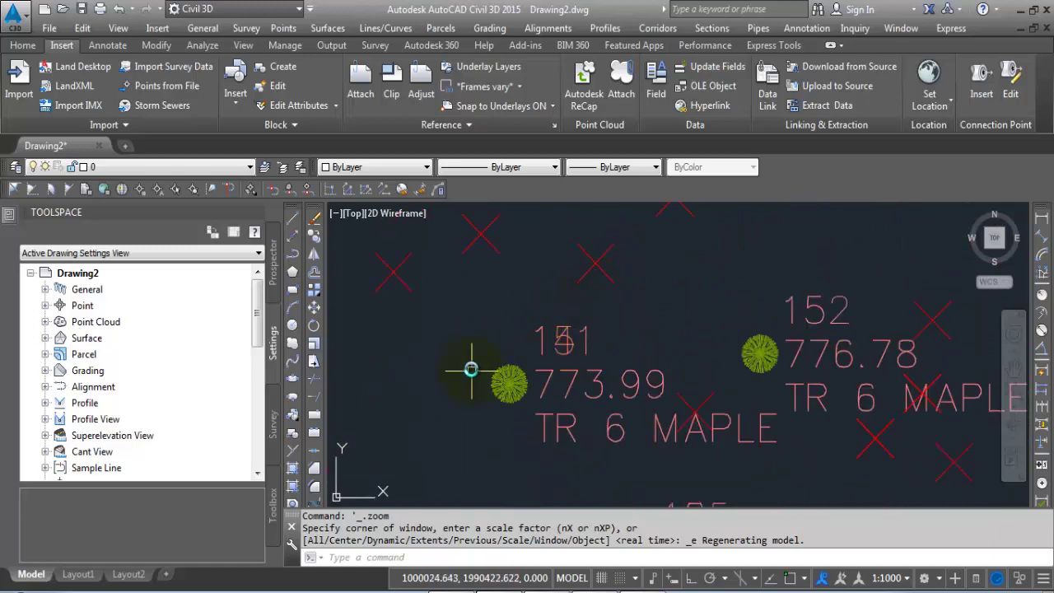
# Zoom in on points 151 and 152 to check their tree labels, then zoom back out.
pyautogui.scroll(3, 498, 396)
pyautogui.scroll(5, 503, 394)
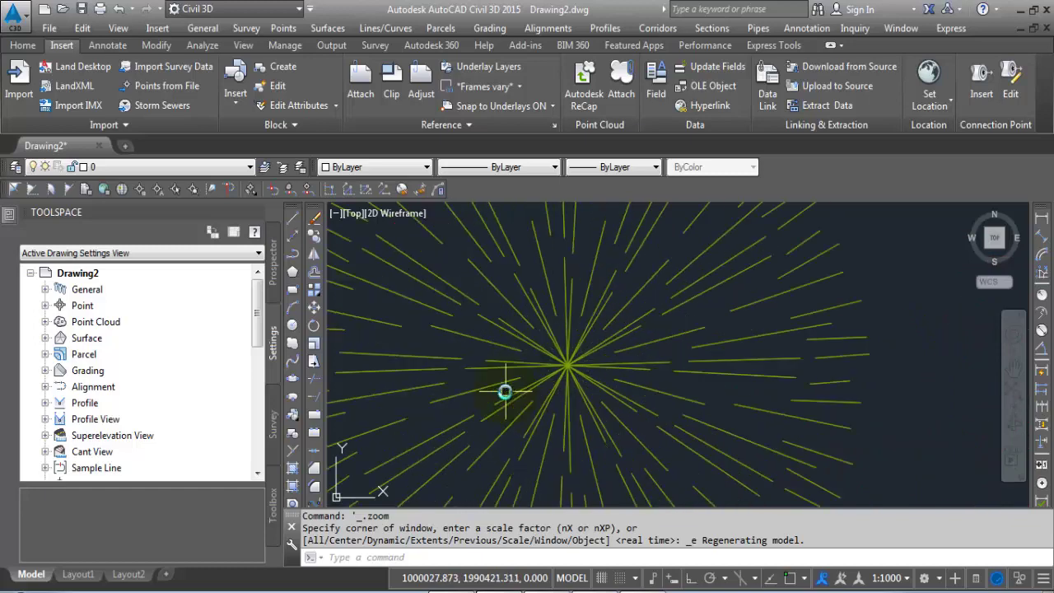
pyautogui.scroll(-4, 599, 394)
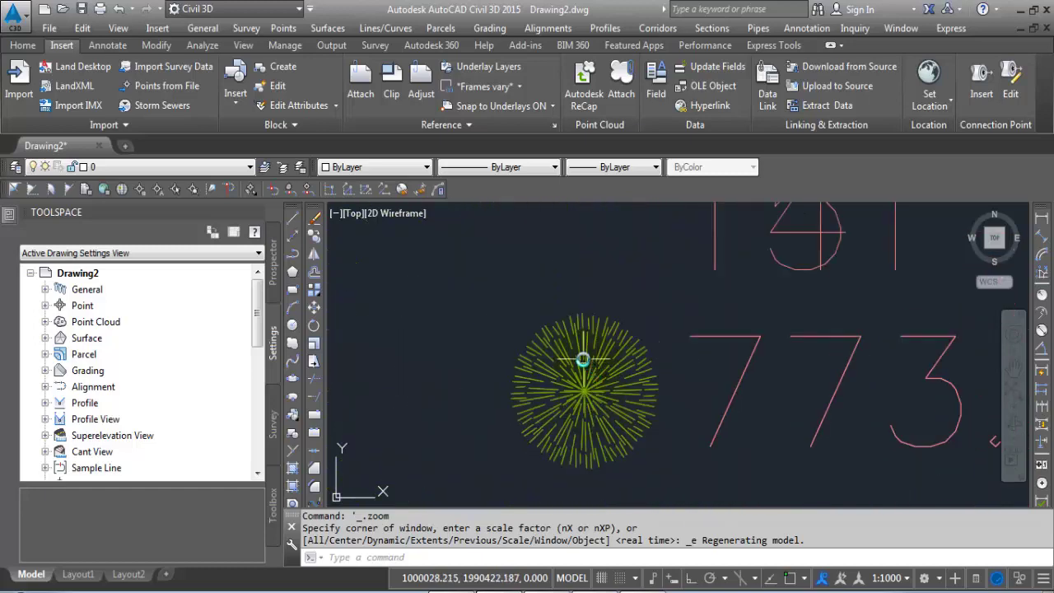
pyautogui.scroll(-1, 618, 354)
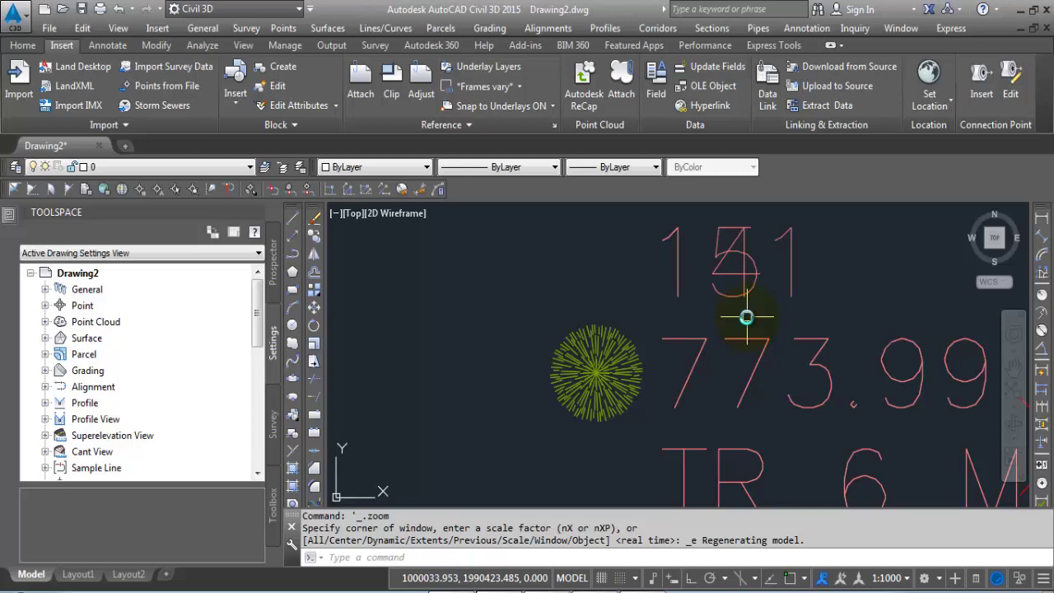
pyautogui.scroll(-4, 746, 316)
pyautogui.scroll(-5, 765, 329)
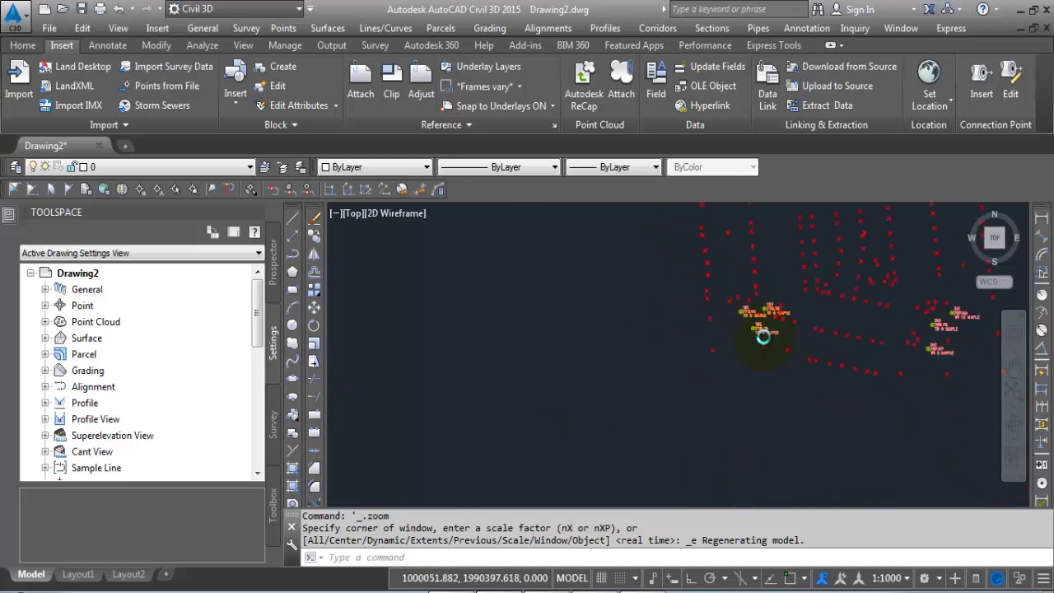
pyautogui.scroll(-3, 761, 313)
pyautogui.scroll(2, 629, 407)
pyautogui.click(329, 558)
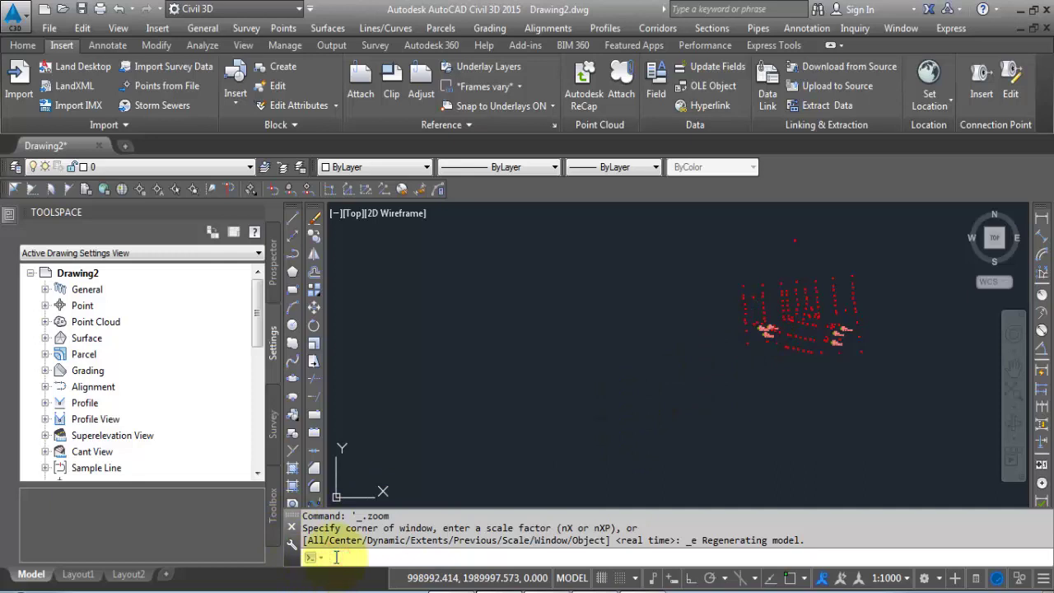
# Run OVERKILL on all 160 objects to open Delete Duplicate Objects with tolerance 0.000001.
pyautogui.write('ov')
pyautogui.write('er')
pyautogui.write('k')
pyautogui.write('i')
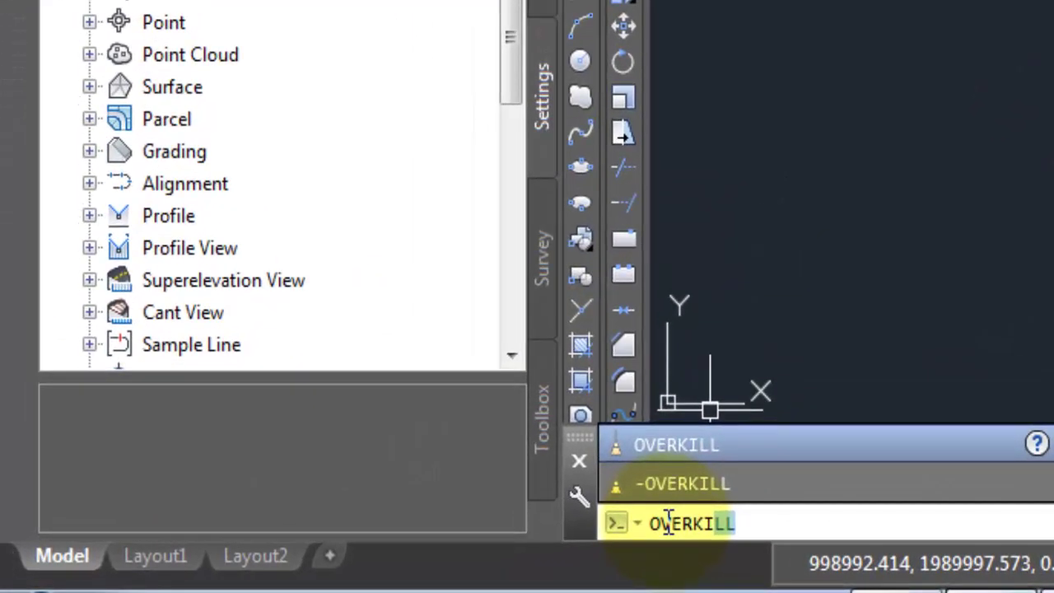
pyautogui.press('Return')
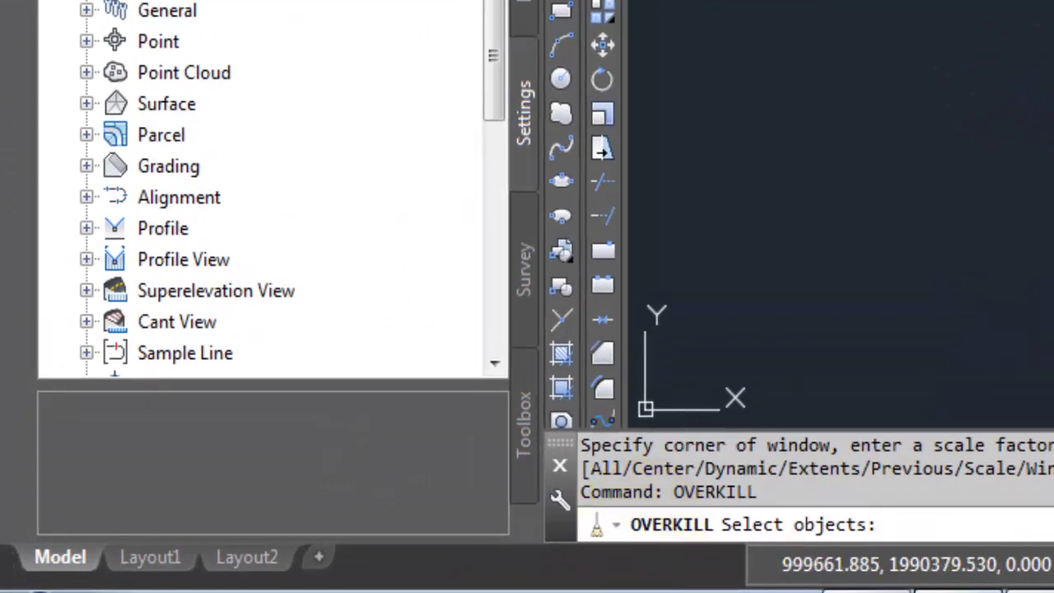
pyautogui.click(910, 510)
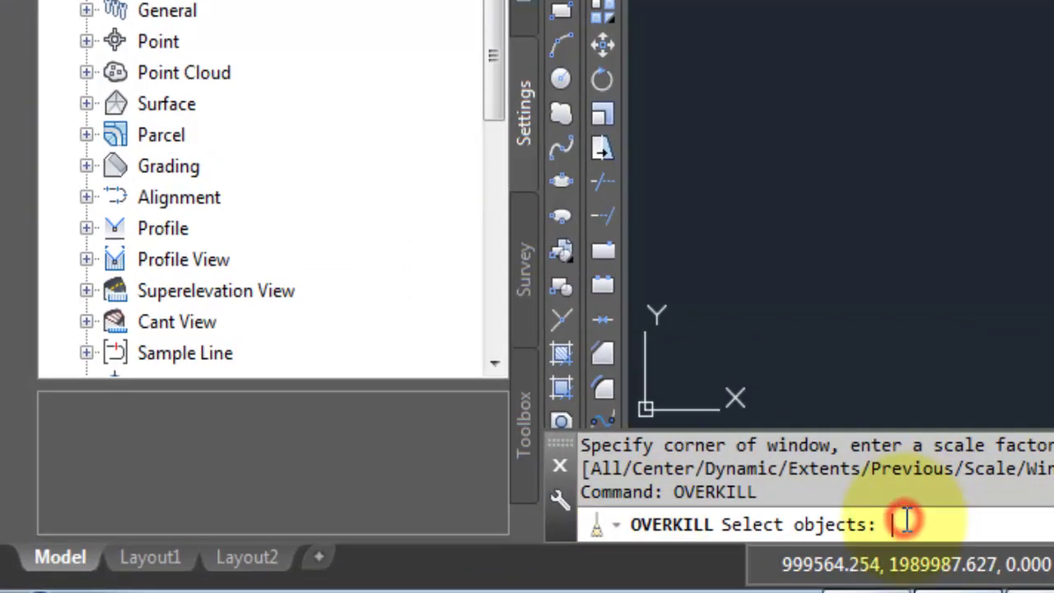
pyautogui.write('all')
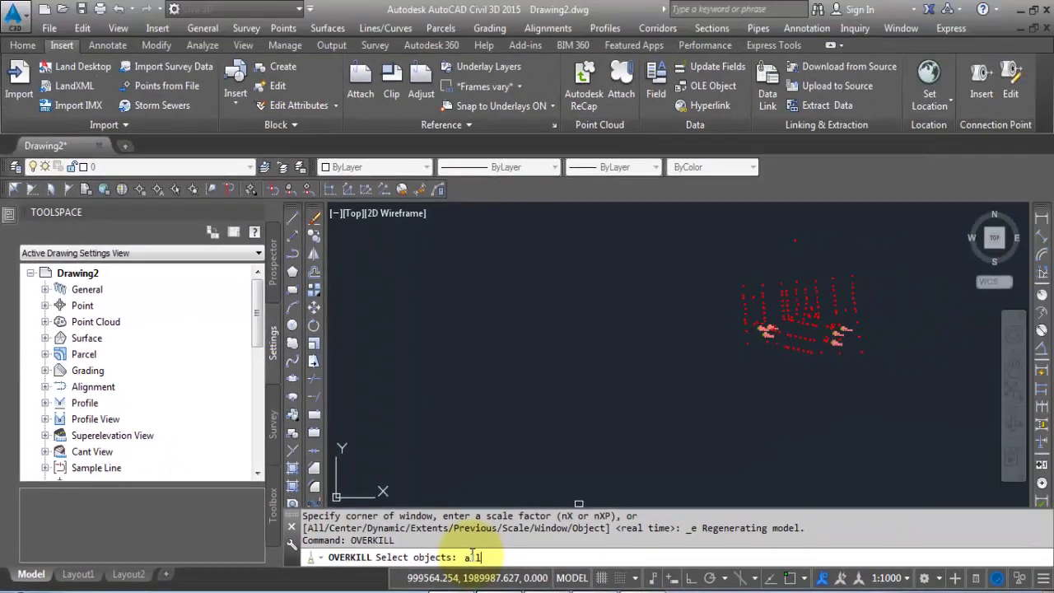
pyautogui.press('Return')
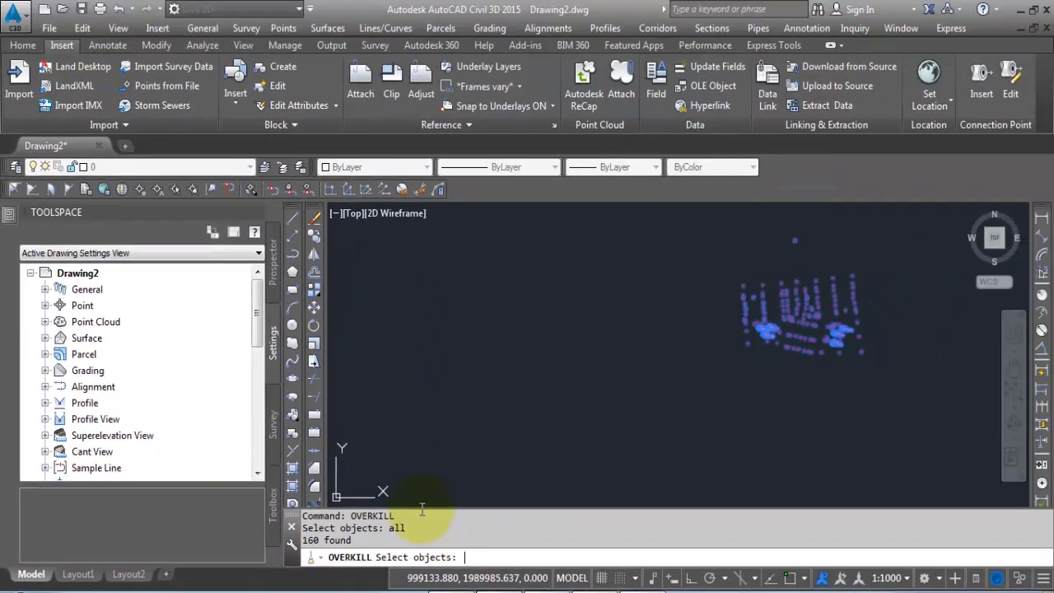
pyautogui.press('Return')
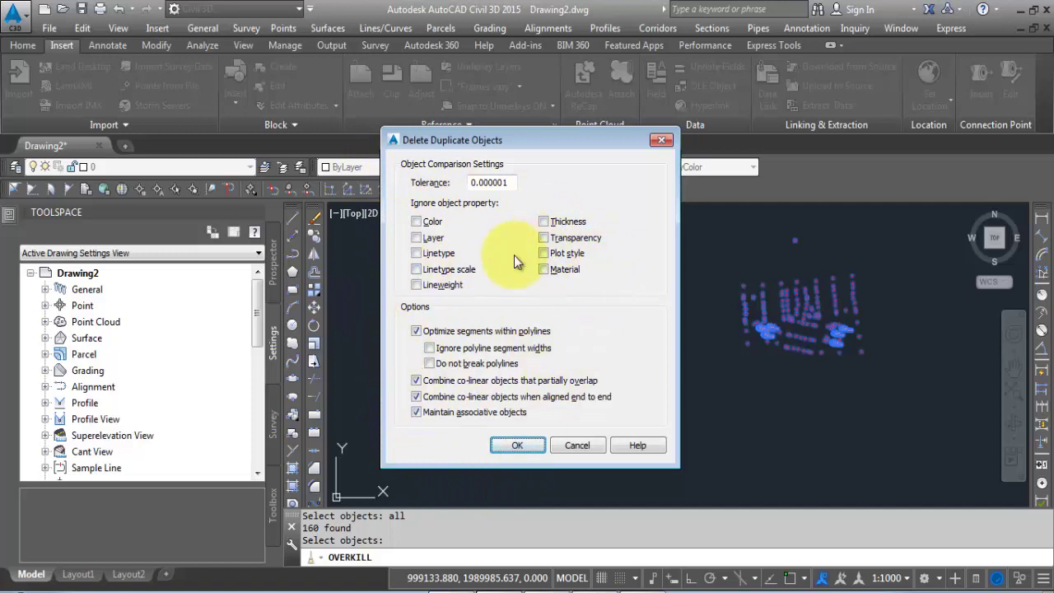
# Accept the Delete Duplicate Objects settings, deleting 23 duplicates and 0 overlapping objects.
pyautogui.click(519, 443)
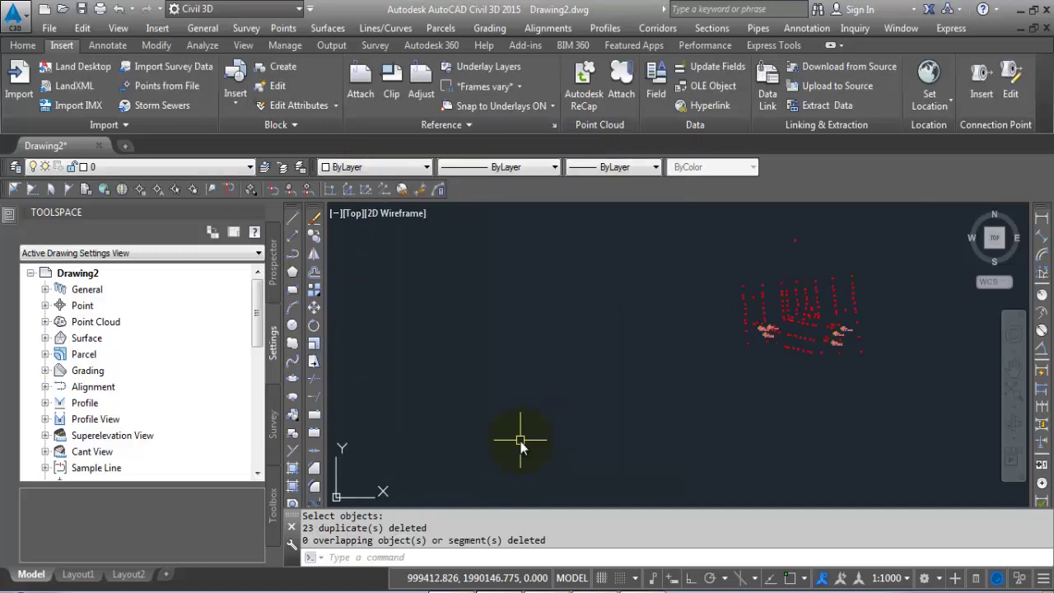